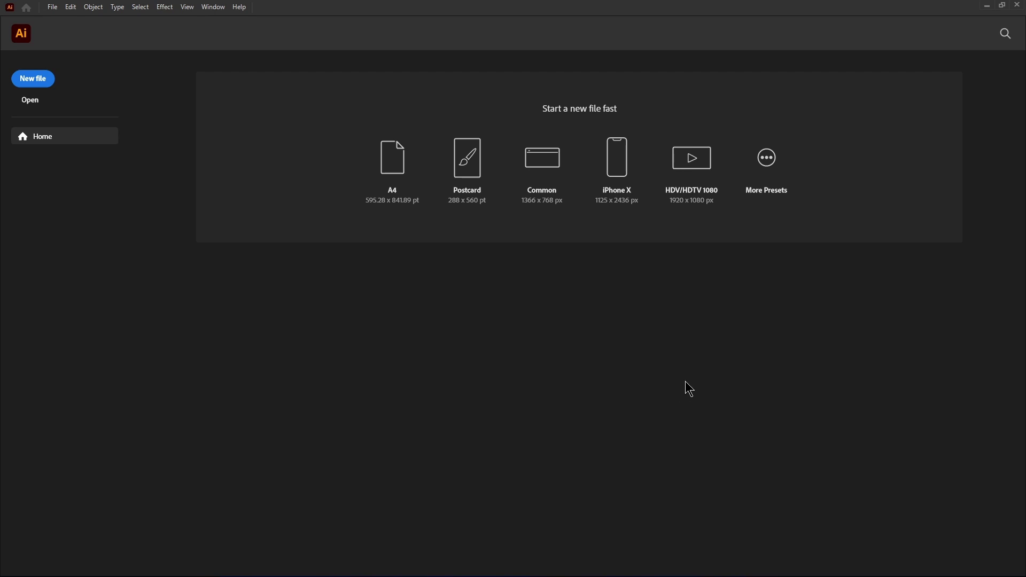
# Step: Bring the File Explorer window on the Sample Data folder to the front
pyautogui.click(641, 571)
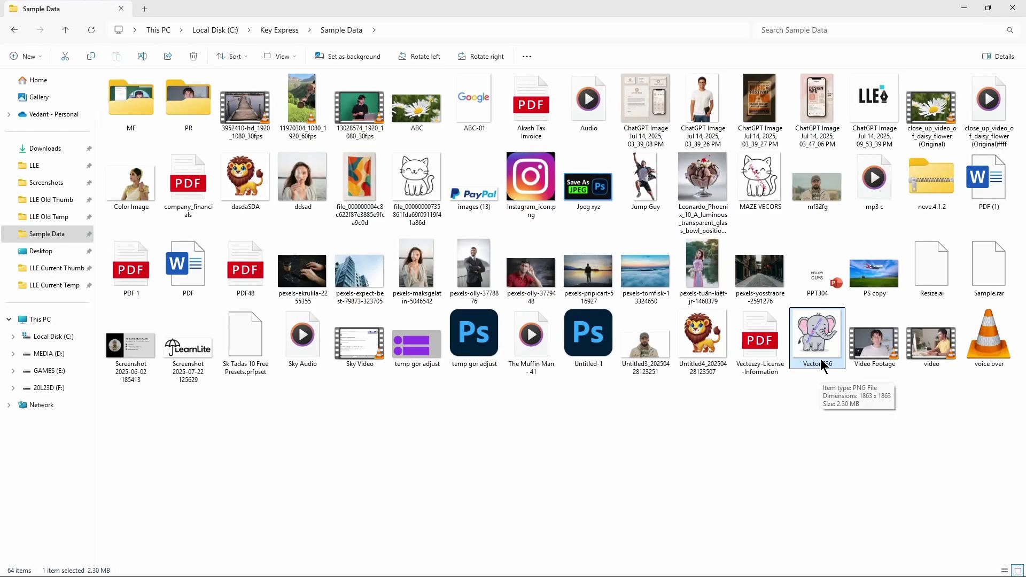
# Step: Drag Vector 236.png from the Sample Data folder into Illustrator to open it as a document
pyautogui.moveTo(815, 346); pyautogui.dragTo(570, 424)
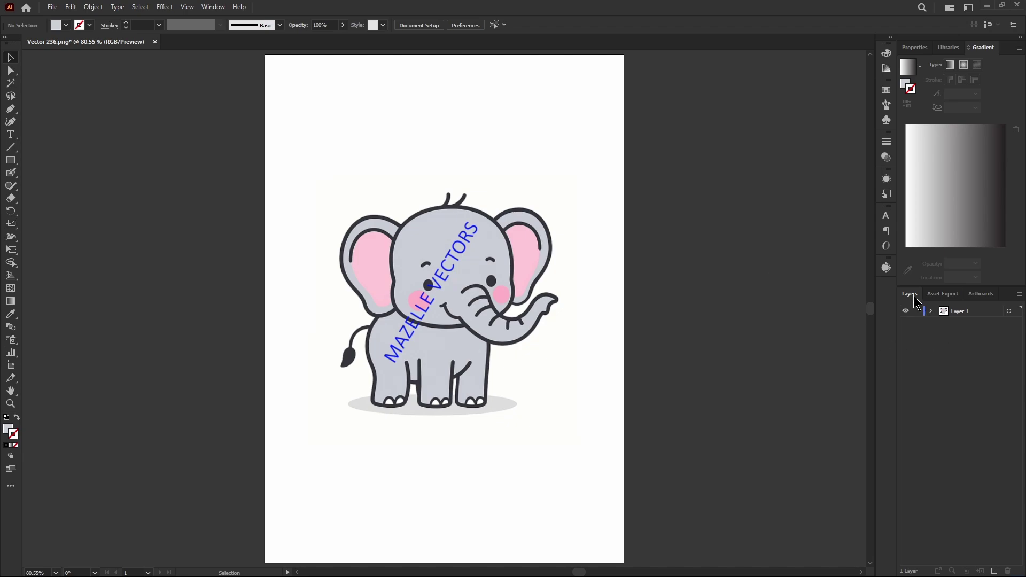
# Step: Select Layer 1 in the Layers panel and add a new Layer 2 above it
pyautogui.click(216, 7)
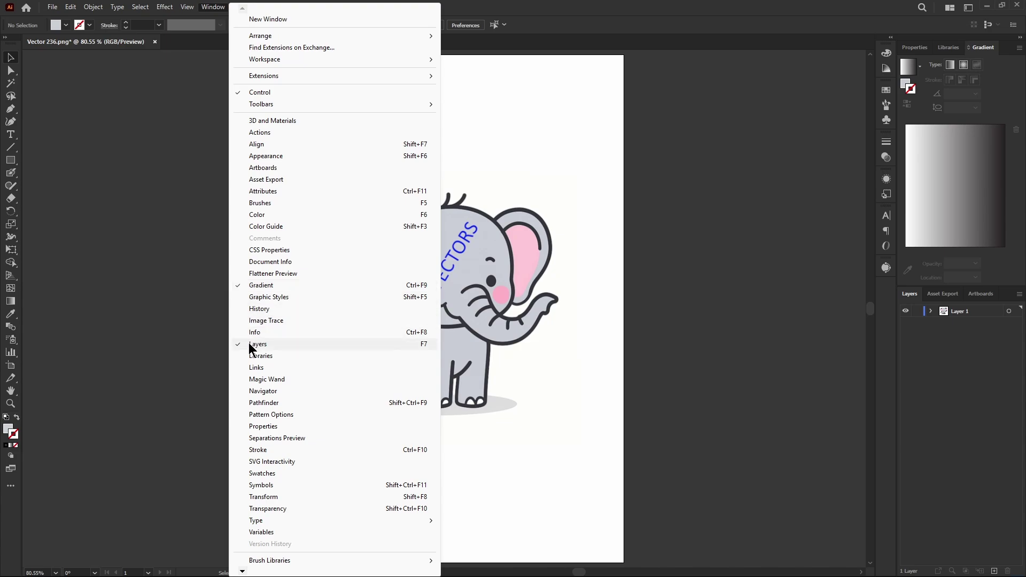
pyautogui.click(943, 369)
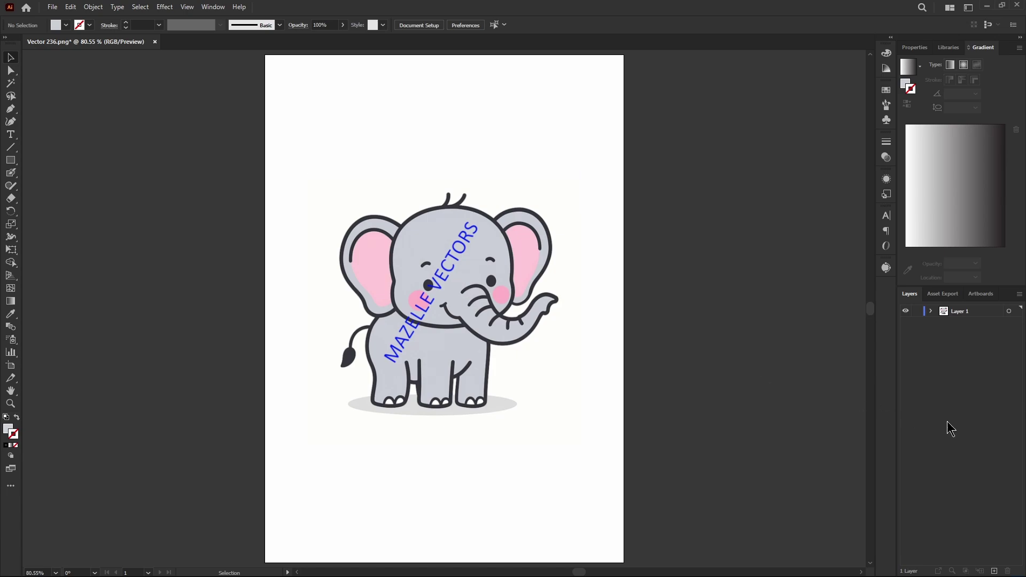
pyautogui.click(967, 314)
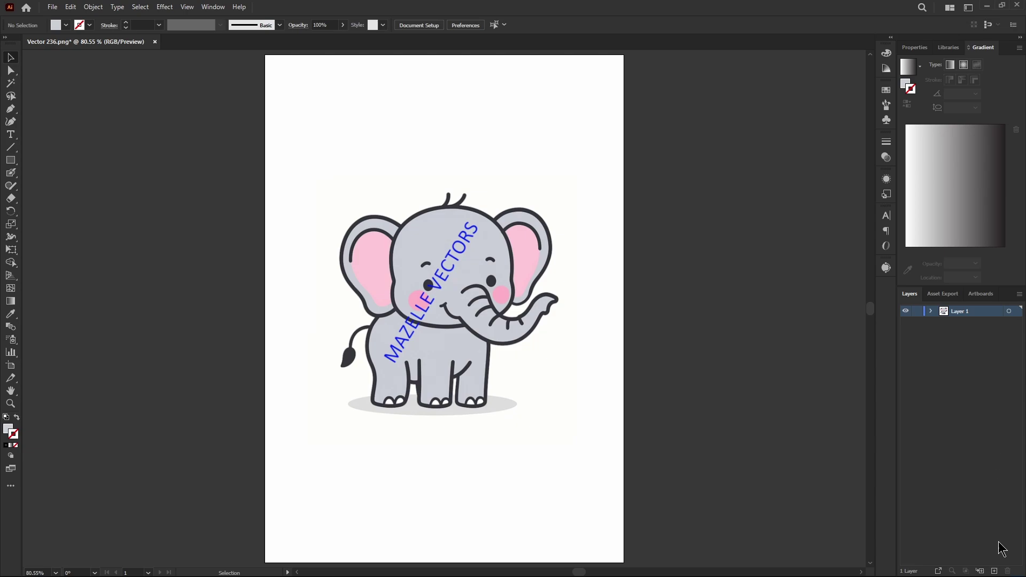
pyautogui.click(995, 571)
# Step: Zoom in to 202% around the elephant's trunk and show the alternative paint brushes
pyautogui.press('z')
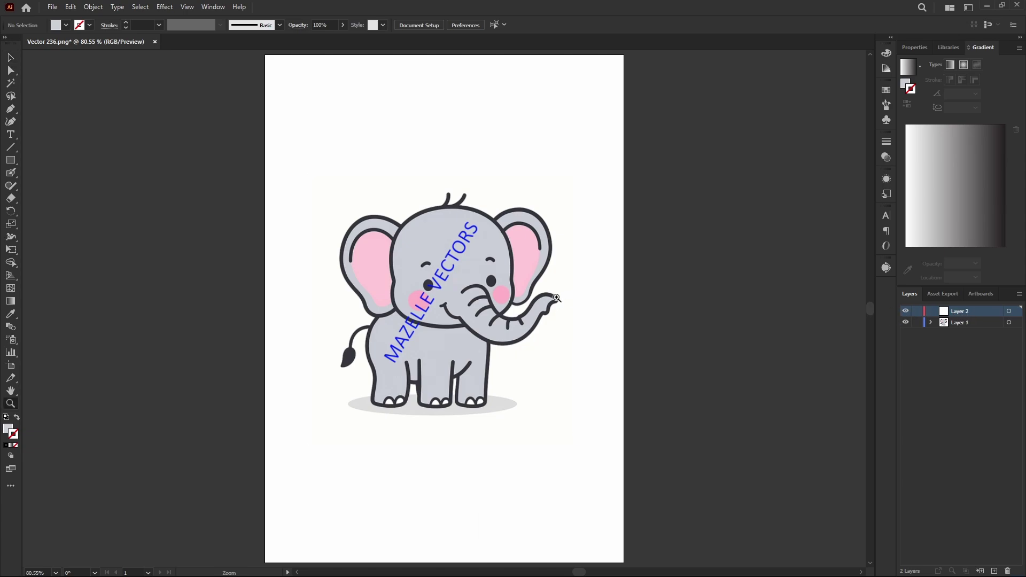
pyautogui.moveTo(500, 301); pyautogui.dragTo(642, 331)
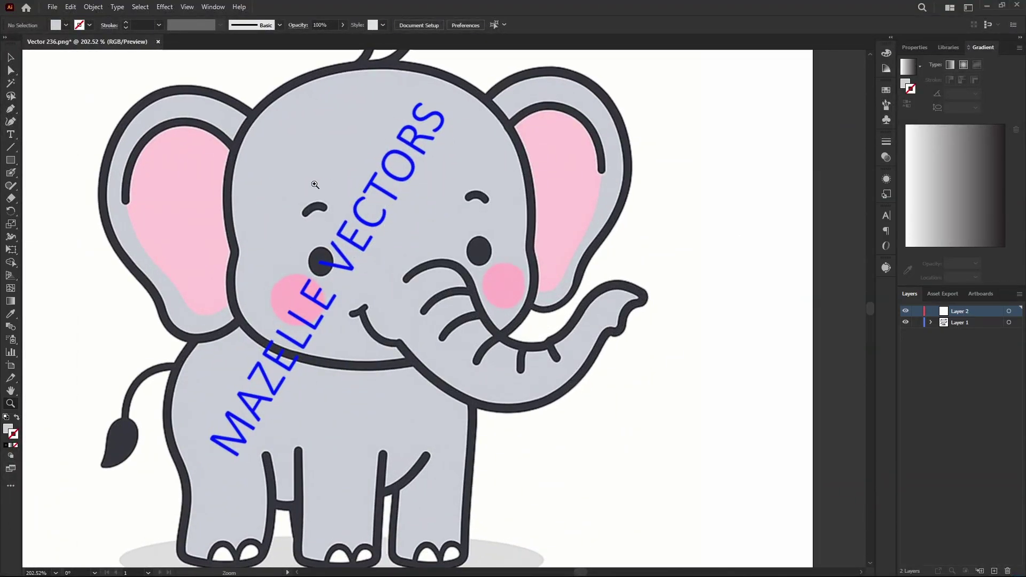
pyautogui.click(13, 176)
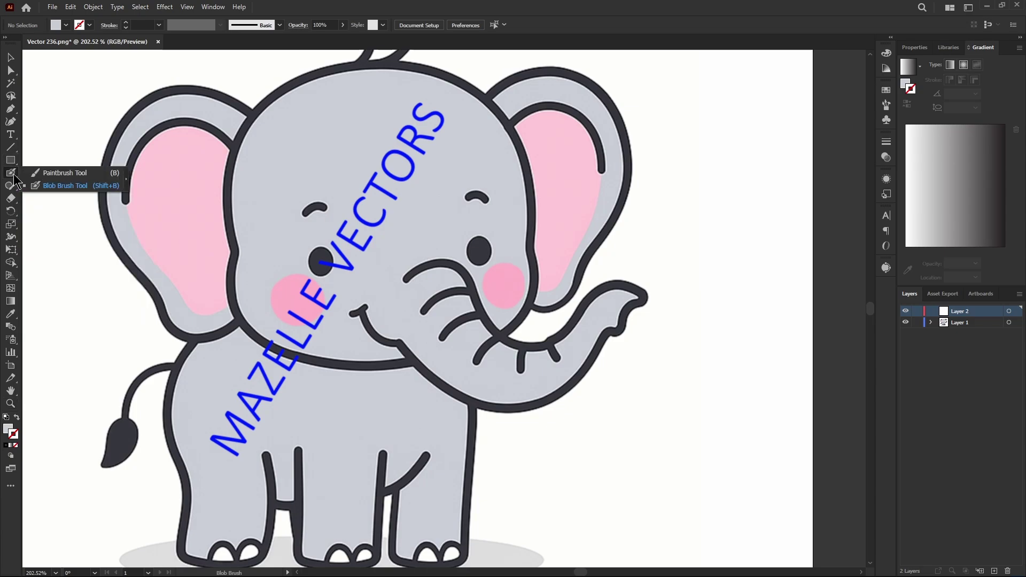
# Step: Use the Blob Brush with the elephant's sampled grey to paint over the watermark letters TORS
pyautogui.click(87, 184)
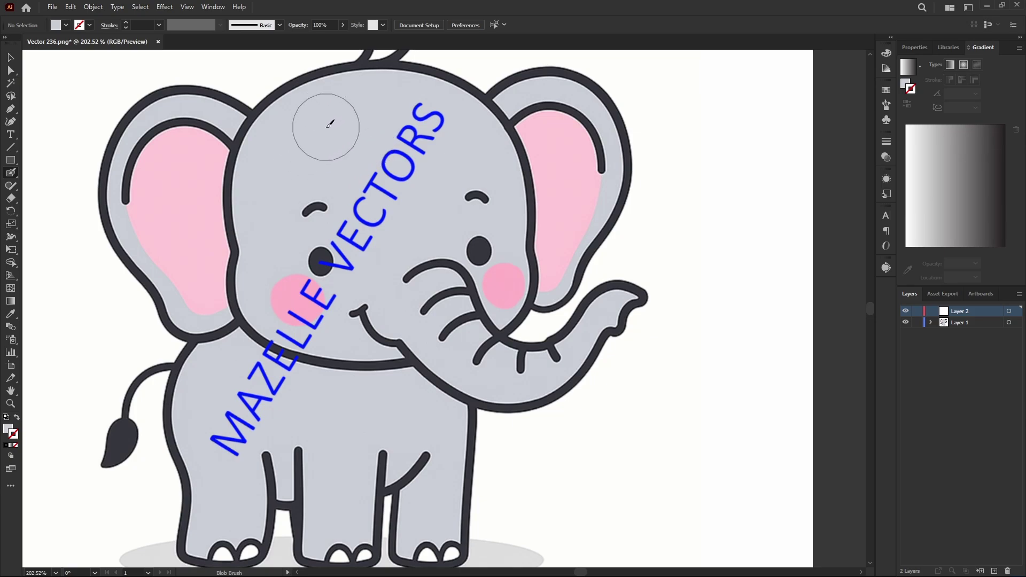
pyautogui.press('i')
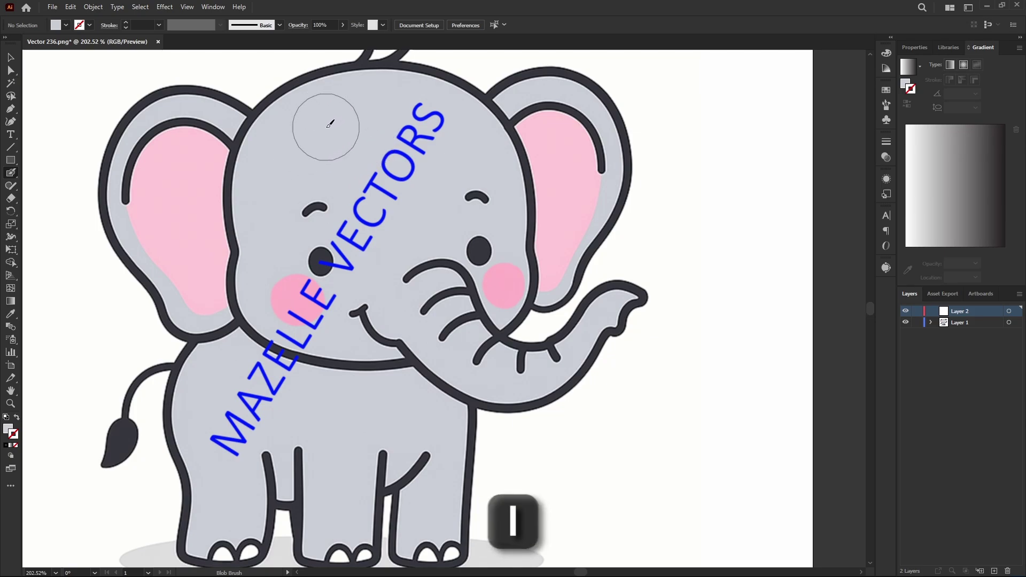
pyautogui.click(11, 316)
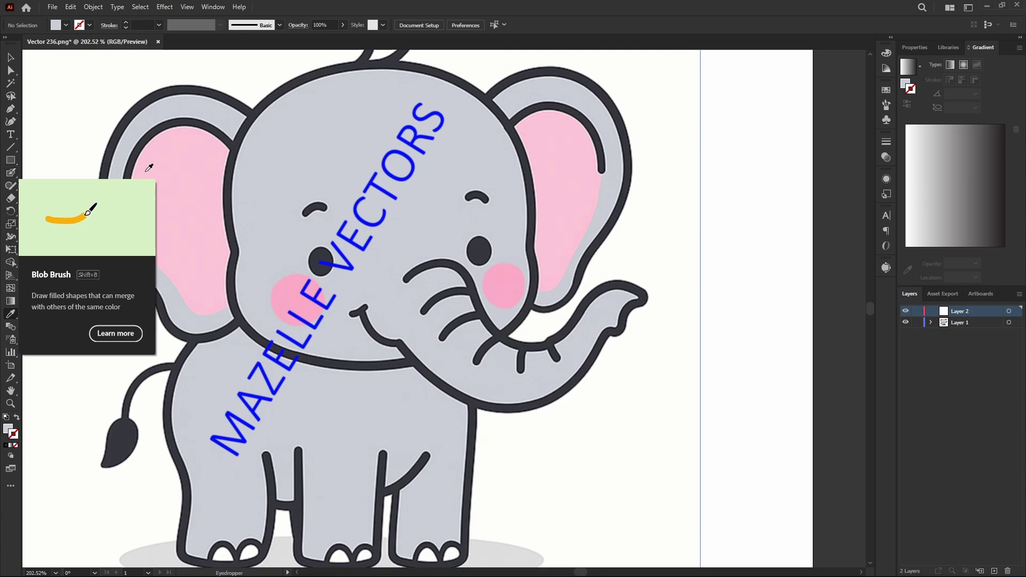
pyautogui.hotkey('shift', 'b')
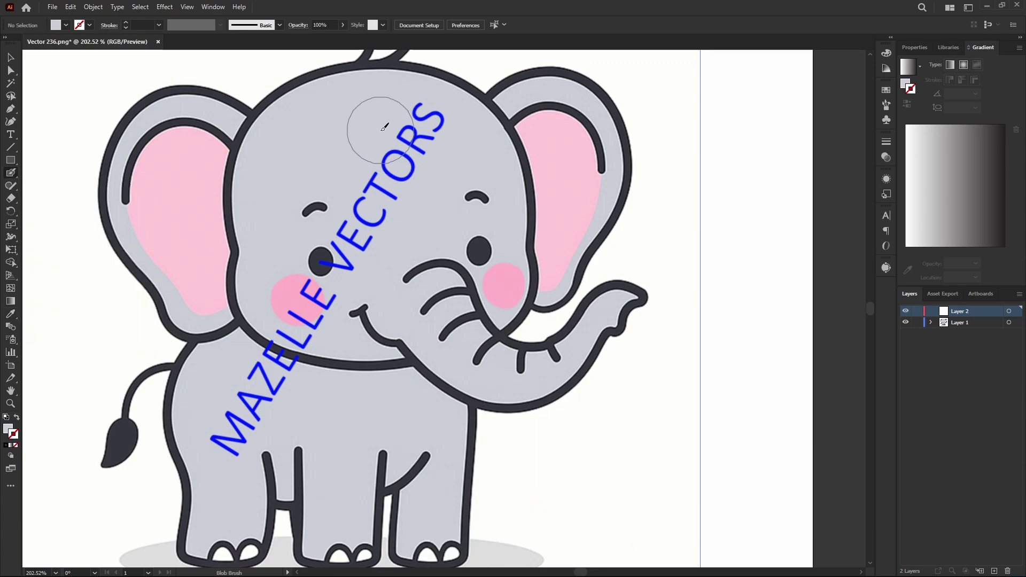
pyautogui.moveTo(426, 122); pyautogui.dragTo(381, 185)
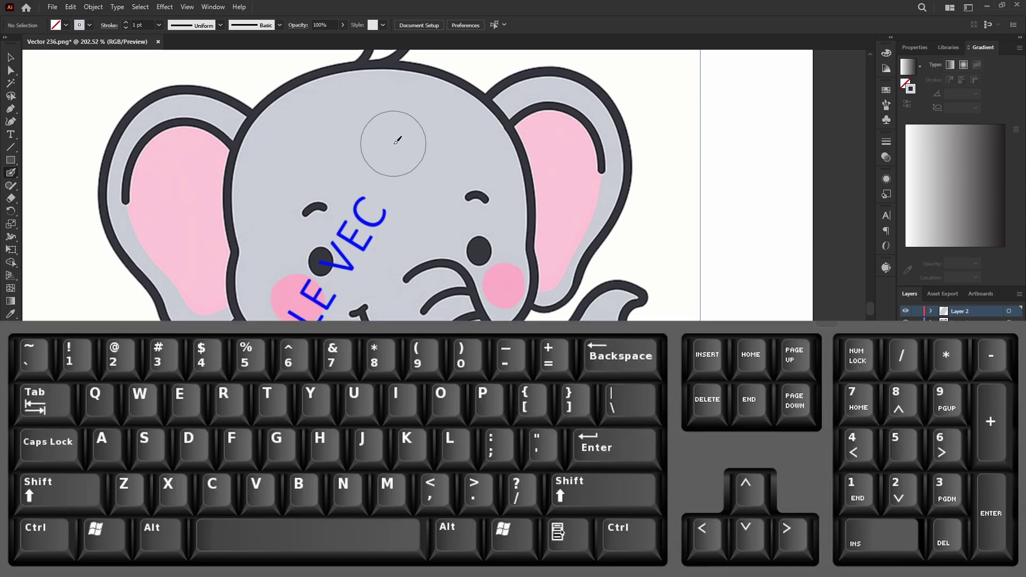
# Step: Resize the Blob Brush, paint grey over MAZ and most of VEC, and zoom to 680% on the cheek
pyautogui.press('[')
pyautogui.press('[')
pyautogui.press('[')
pyautogui.press('[')
pyautogui.press('[')
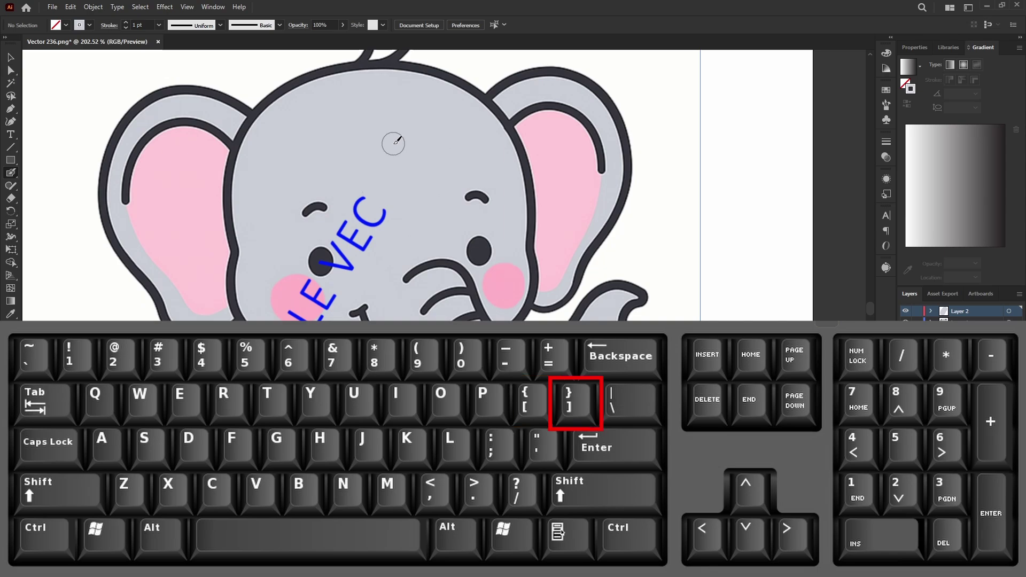
pyautogui.press(']')
pyautogui.press(']')
pyautogui.press(']')
pyautogui.press(']')
pyautogui.press(']')
pyautogui.press(']')
pyautogui.press(']')
pyautogui.hotkey('ctrl', 'z')
pyautogui.hotkey('ctrl', 'z')
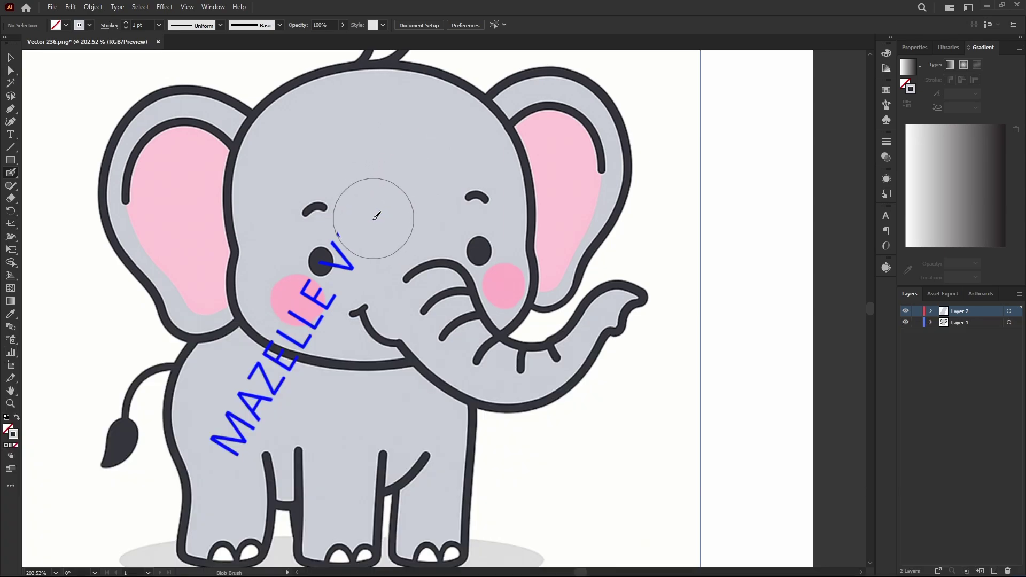
pyautogui.hotkey('ctrl', 'z')
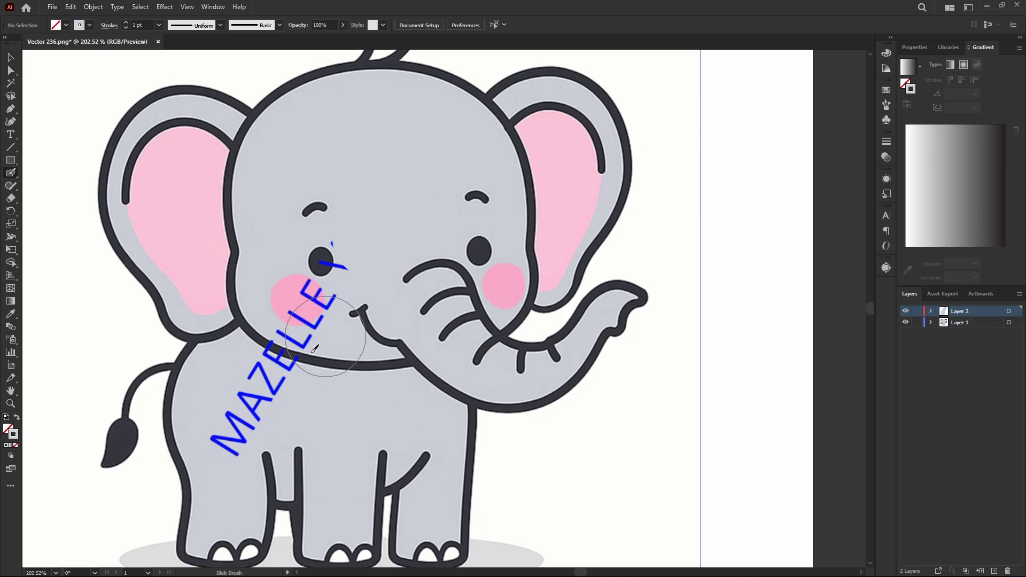
pyautogui.click(262, 393)
pyautogui.press('[')
pyautogui.press('[')
pyautogui.press('[')
pyautogui.press('[')
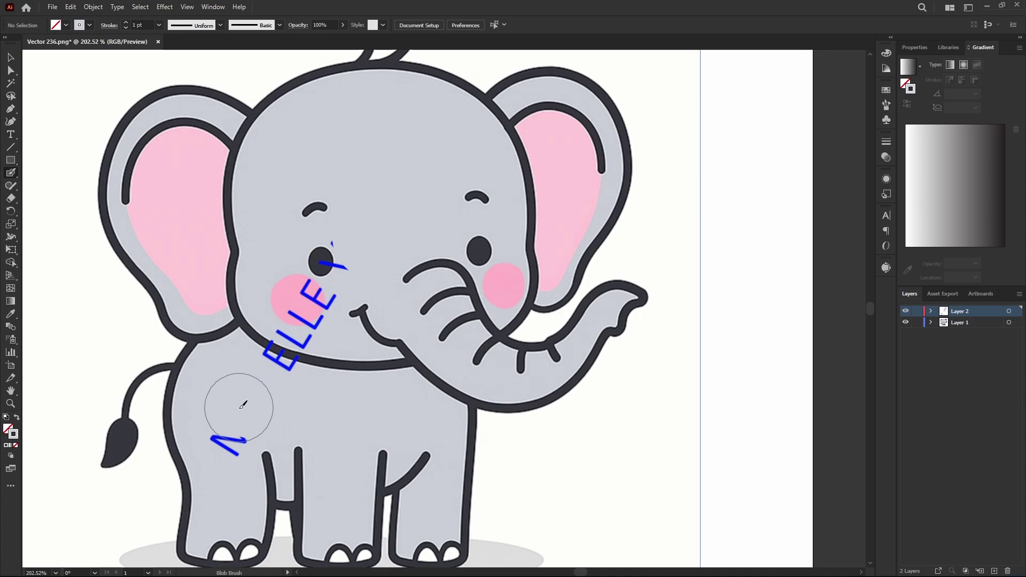
pyautogui.moveTo(242, 409)
pyautogui.mouseDown()
pyautogui.moveTo(217, 435)
pyautogui.moveTo(235, 435)
pyautogui.moveTo(285, 367)
pyautogui.mouseUp()
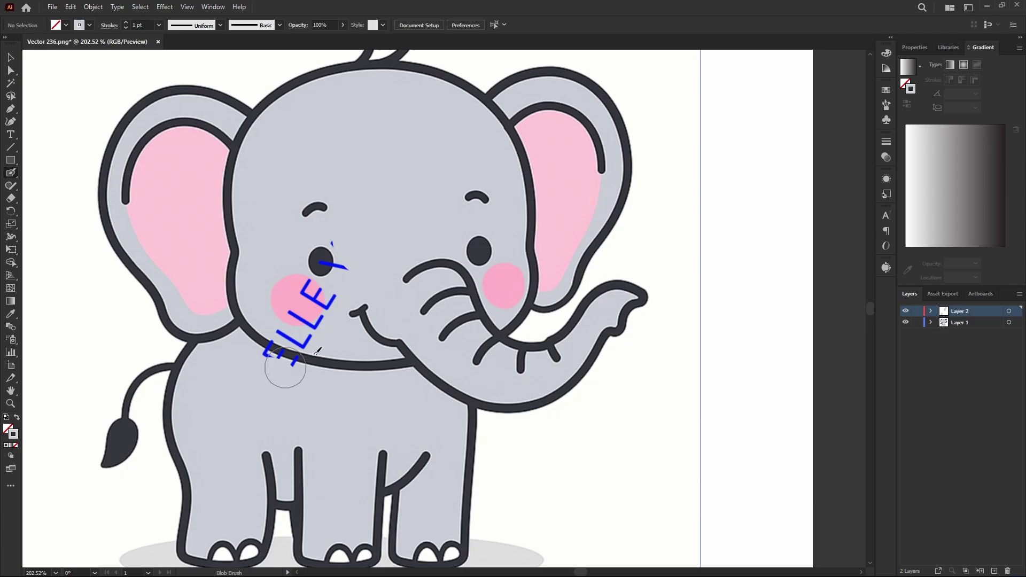
pyautogui.press('z')
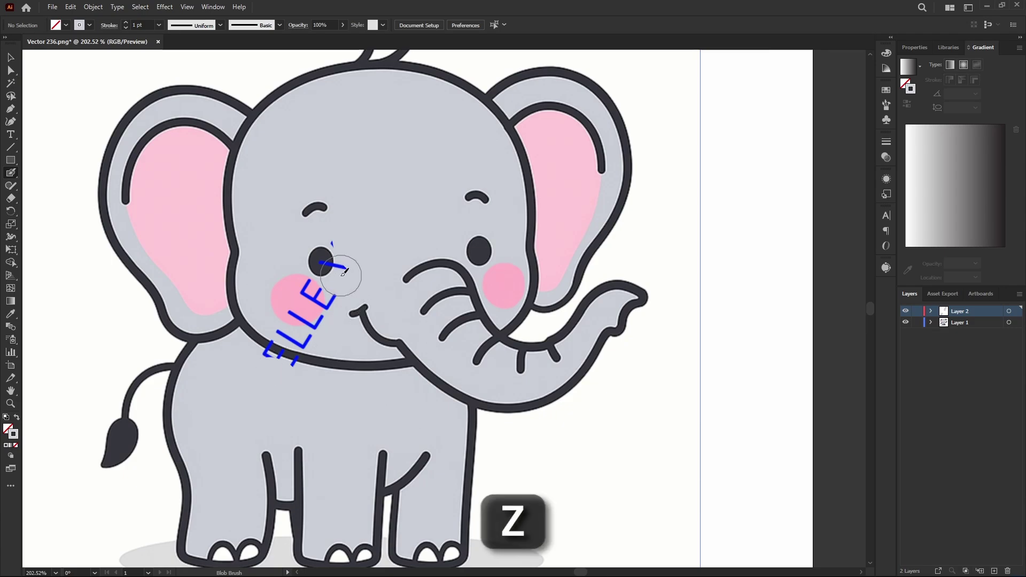
pyautogui.moveTo(341, 276); pyautogui.dragTo(342, 277)
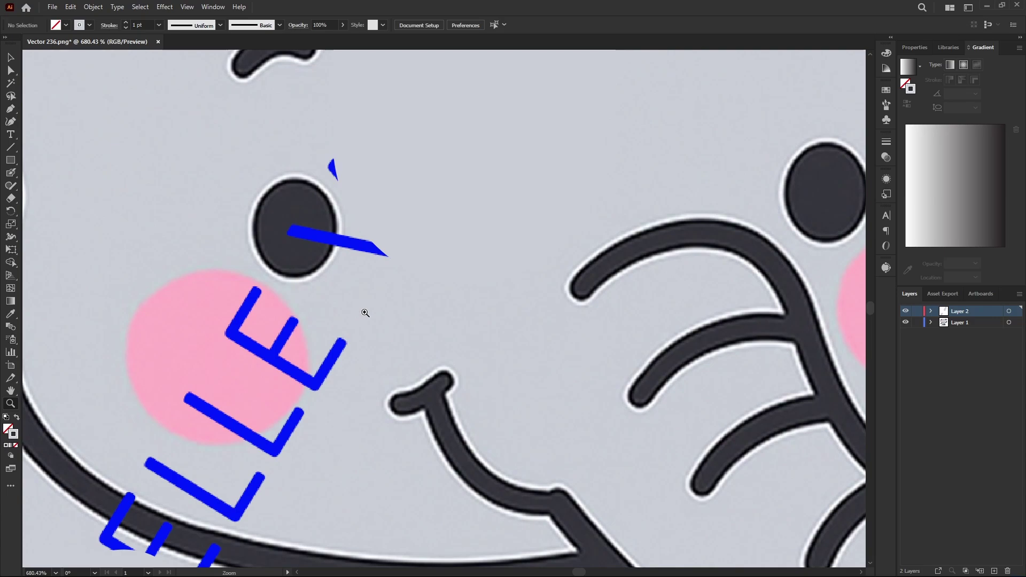
# Step: Paint grey over more of the E beside the eye, then sample the cheek's pink as fill colour
pyautogui.hotkey('shift', 'b')
pyautogui.hotkey('shift', 'b')
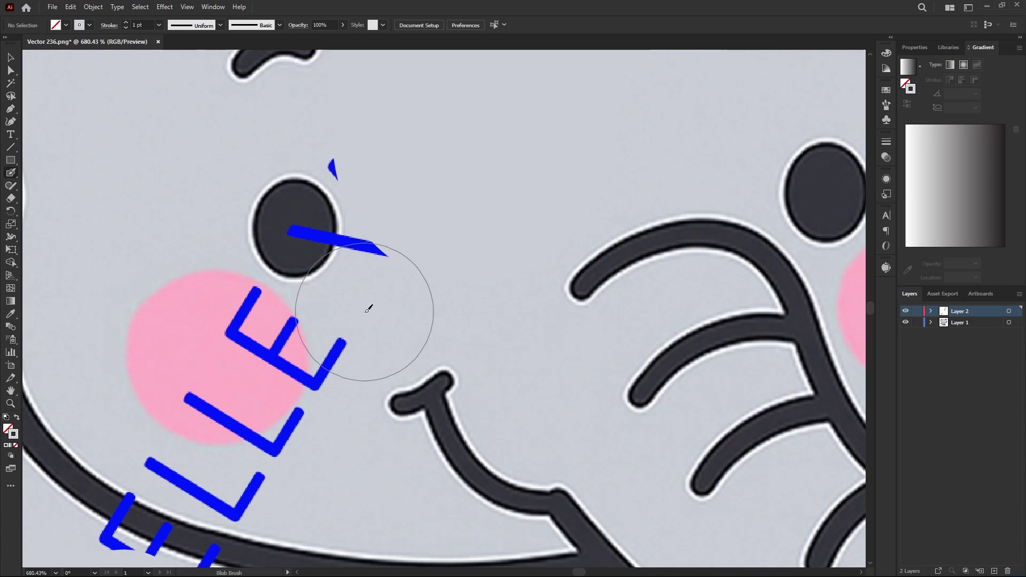
pyautogui.moveTo(427, 251); pyautogui.dragTo(419, 243)
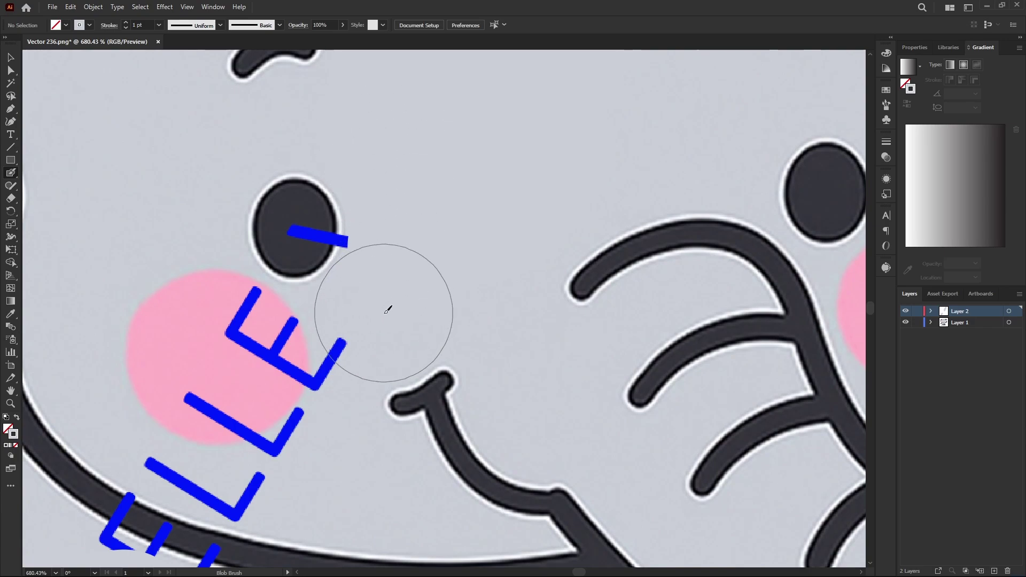
pyautogui.press('[')
pyautogui.press('[')
pyautogui.press('[')
pyautogui.press('[')
pyautogui.press('[')
pyautogui.press('[')
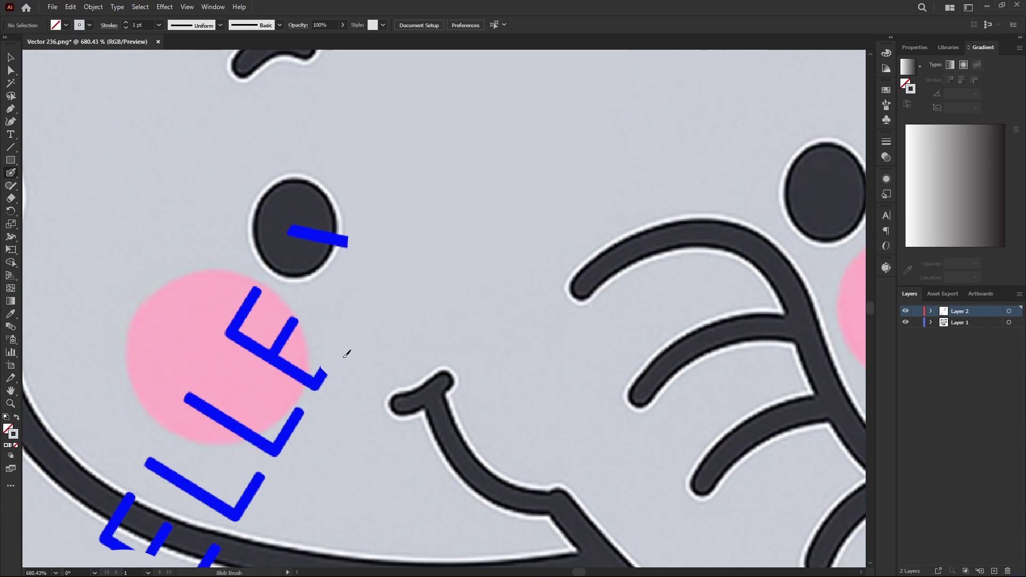
pyautogui.press(']')
pyautogui.press(']')
pyautogui.press(']')
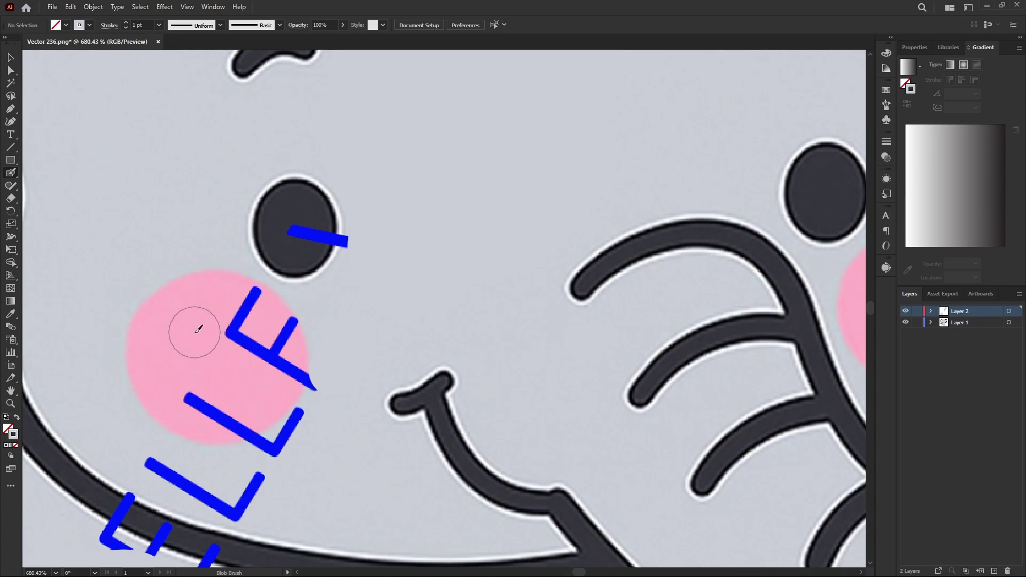
pyautogui.press('i')
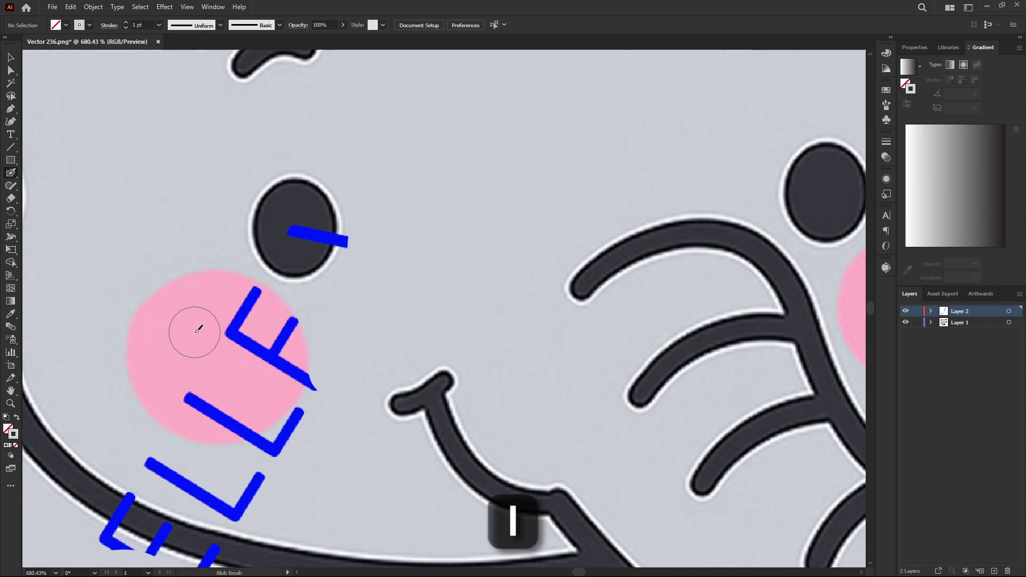
pyautogui.click(191, 331)
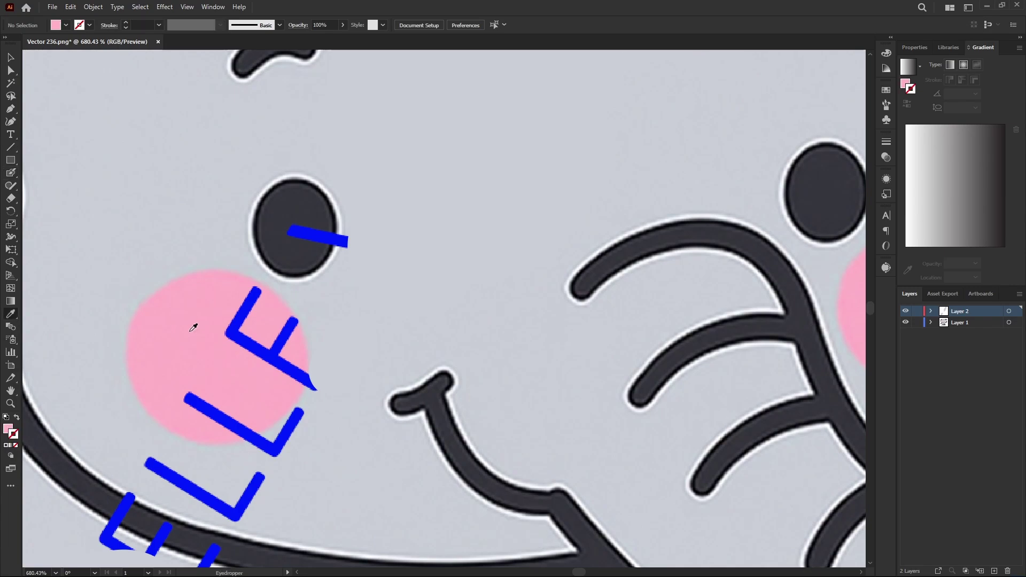
# Step: Cover the blue F and the L's top arm on the cheek with pink, then sample the eye's dark colour
pyautogui.hotkey('shift', 'b')
pyautogui.moveTo(193, 329); pyautogui.dragTo(246, 309)
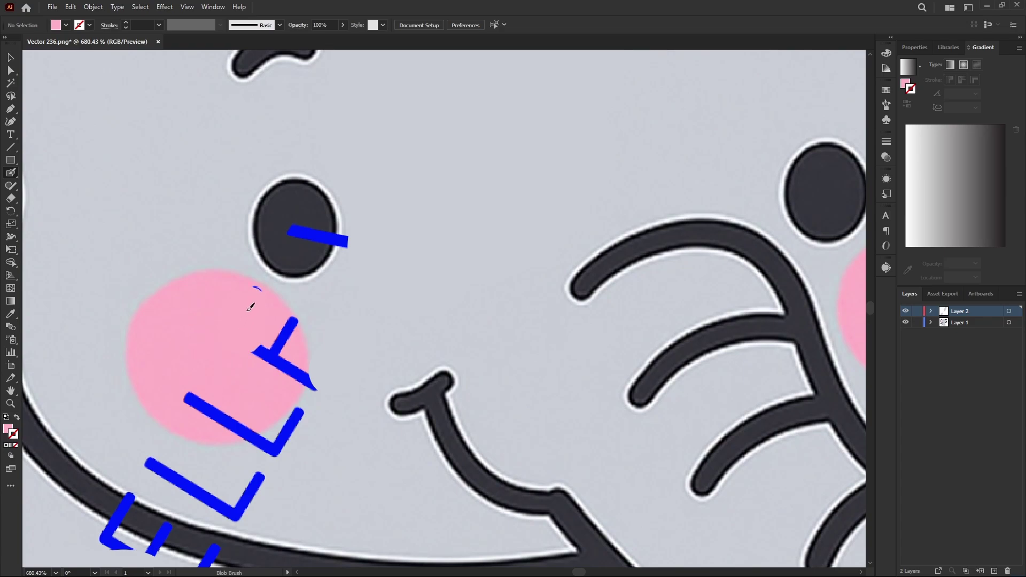
pyautogui.moveTo(253, 350)
pyautogui.mouseDown()
pyautogui.moveTo(262, 334)
pyautogui.moveTo(281, 367)
pyautogui.mouseUp()
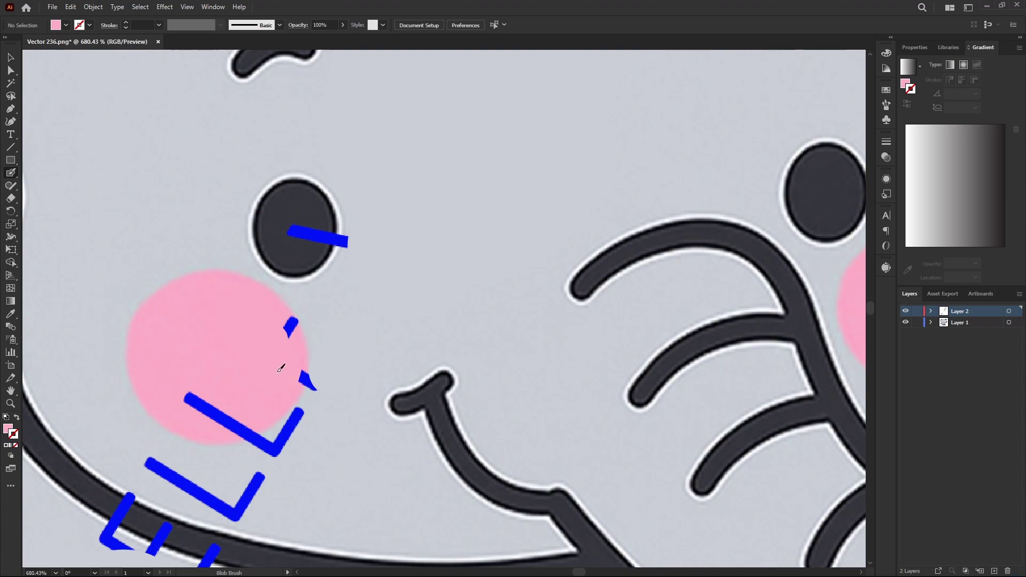
pyautogui.moveTo(187, 399); pyautogui.dragTo(245, 430)
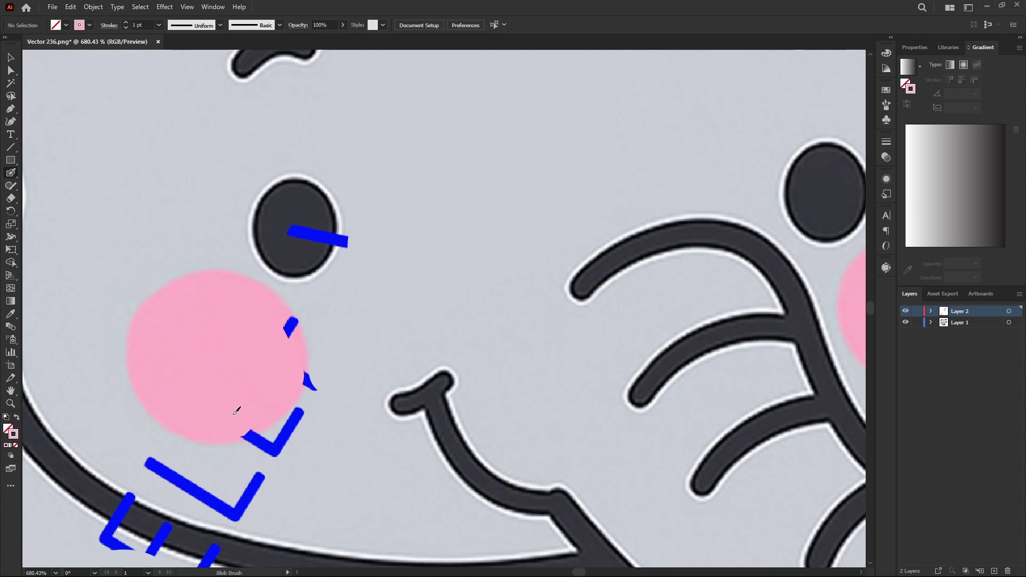
pyautogui.moveTo(274, 327); pyautogui.dragTo(294, 325)
pyautogui.moveTo(282, 373); pyautogui.dragTo(281, 367)
pyautogui.press('i')
pyautogui.click(301, 204)
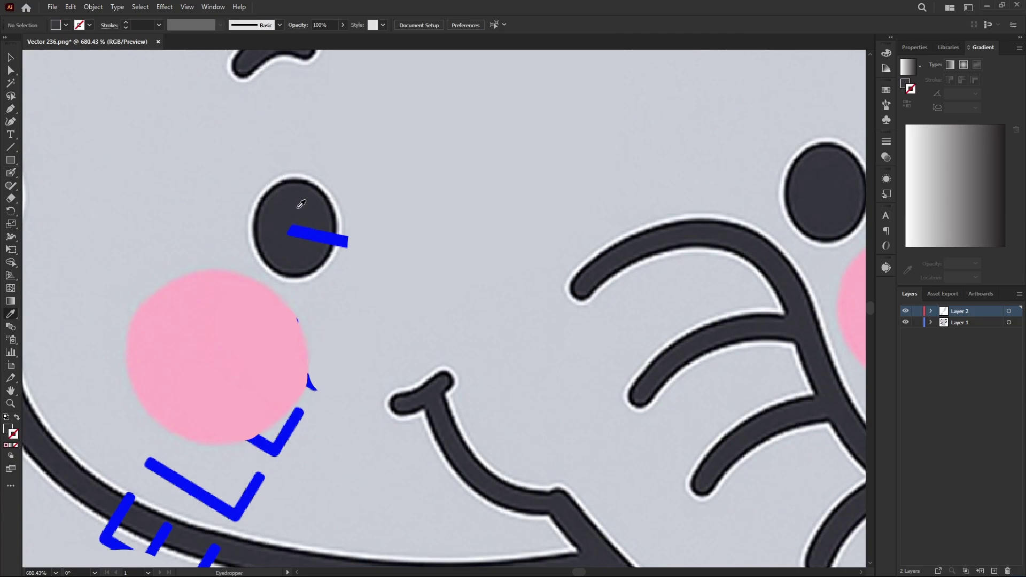
# Step: Paint the eye's dark colour over the blue stroke, then a thin black line along the eye's rim
pyautogui.hotkey('shift', 'b')
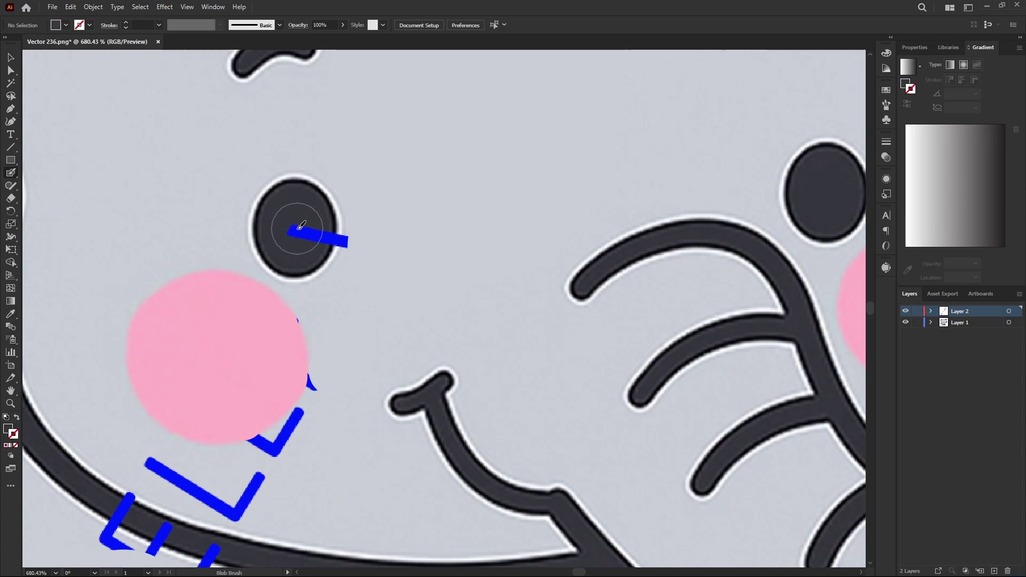
pyautogui.moveTo(301, 226)
pyautogui.mouseDown()
pyautogui.moveTo(405, 258)
pyautogui.moveTo(521, 276)
pyautogui.mouseUp()
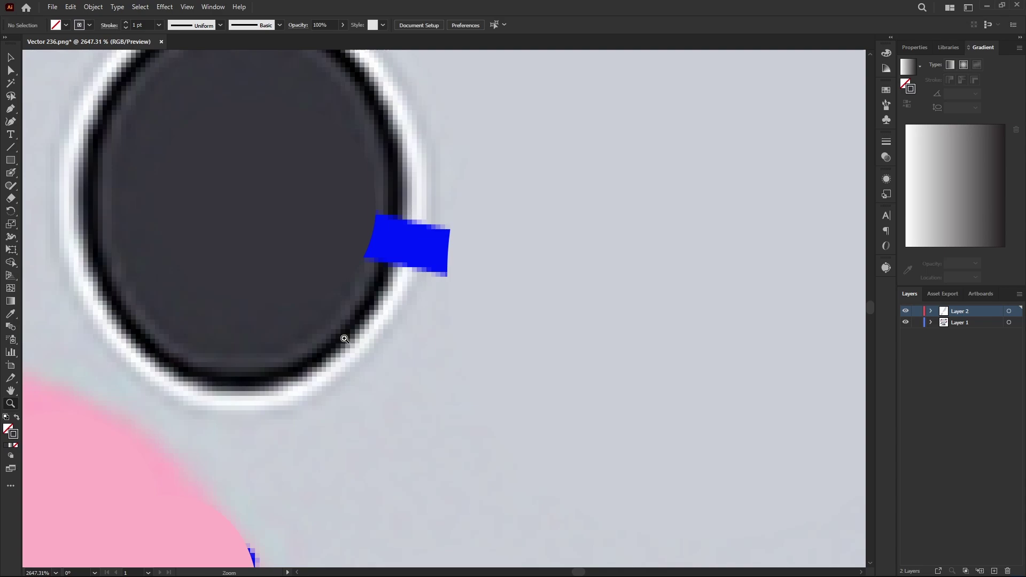
pyautogui.press('i')
pyautogui.click(395, 197)
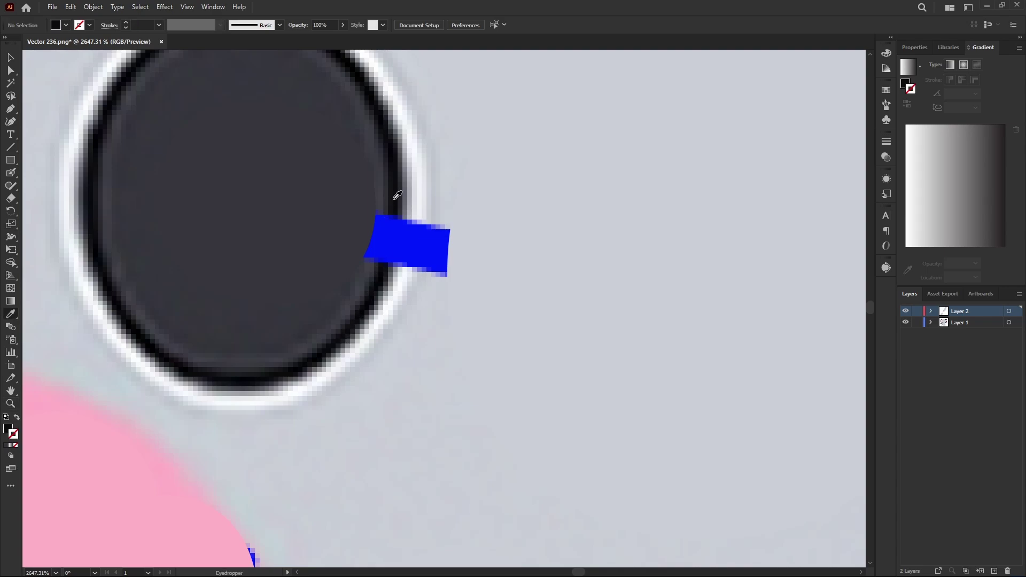
pyautogui.hotkey('shift', 'b')
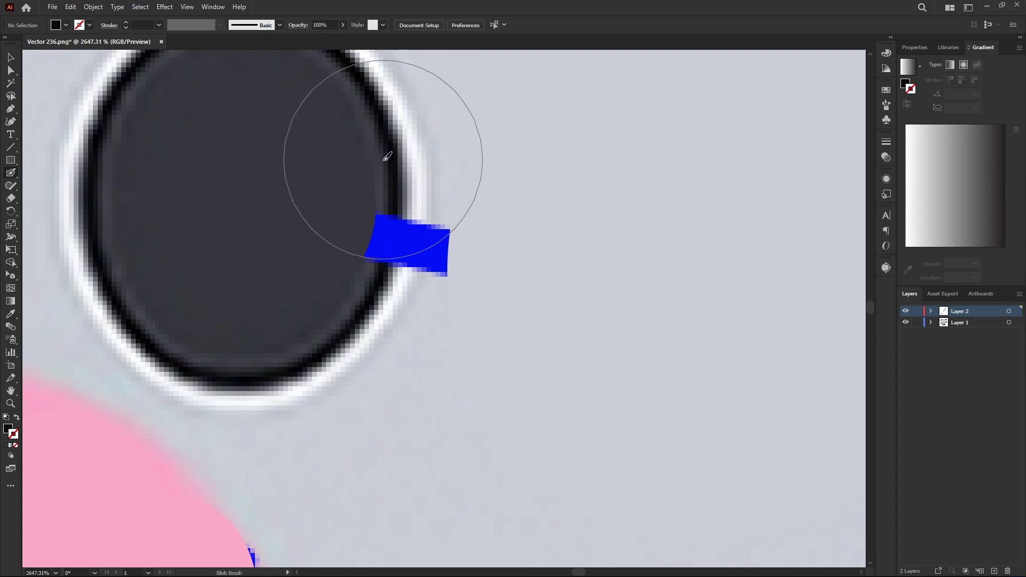
pyautogui.moveTo(391, 156)
pyautogui.mouseDown()
pyautogui.moveTo(401, 184)
pyautogui.moveTo(502, 215)
pyautogui.moveTo(543, 201)
pyautogui.mouseUp()
pyautogui.press('v')
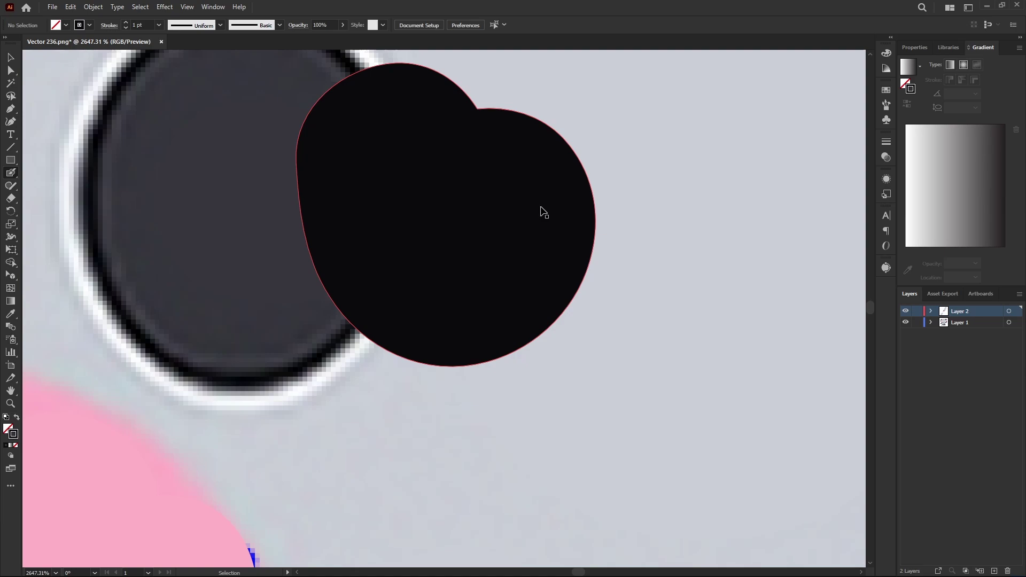
pyautogui.hotkey('ctrl', 'z')
pyautogui.hotkey('shift', 'b')
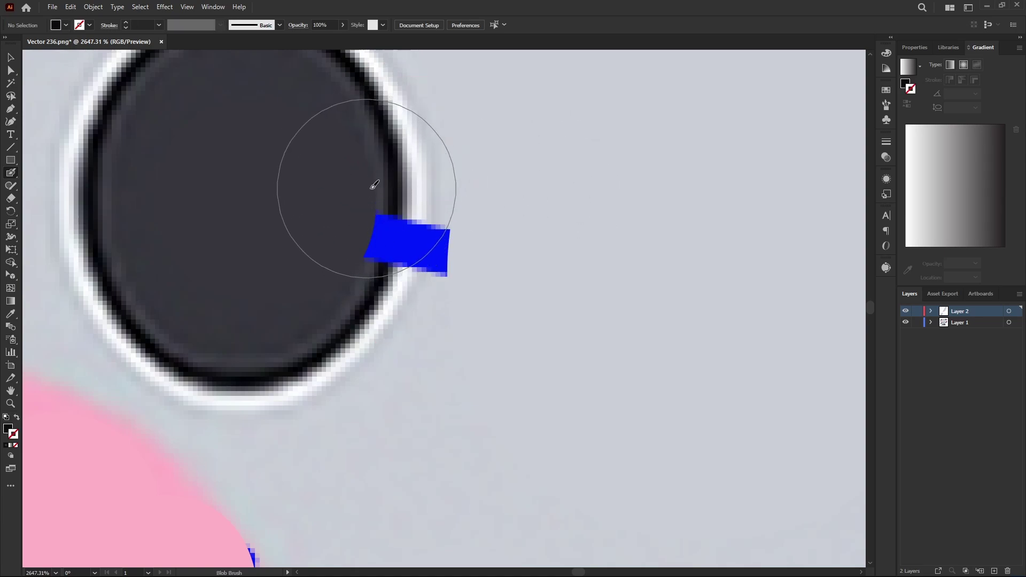
pyautogui.press('[')
pyautogui.press('[')
pyautogui.press('[')
pyautogui.press('[')
pyautogui.press('[')
pyautogui.moveTo(394, 194)
pyautogui.mouseDown()
pyautogui.moveTo(387, 267)
pyautogui.moveTo(376, 275)
pyautogui.mouseUp()
# Step: Sample the white of the eye's outer ring and paint it over the blue beside the black stroke
pyautogui.hotkey('shift', 'x')
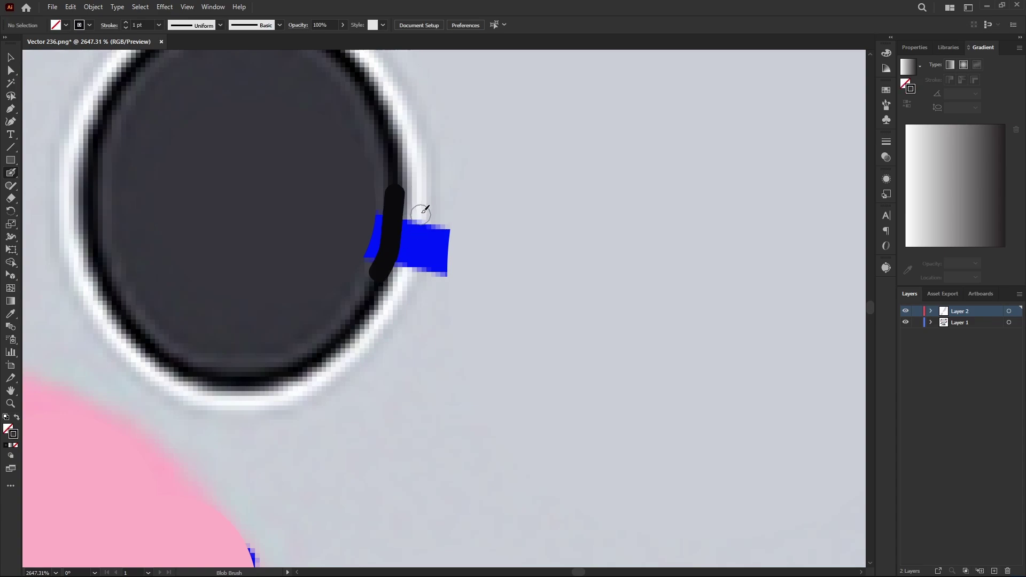
pyautogui.press('i')
pyautogui.click(419, 224)
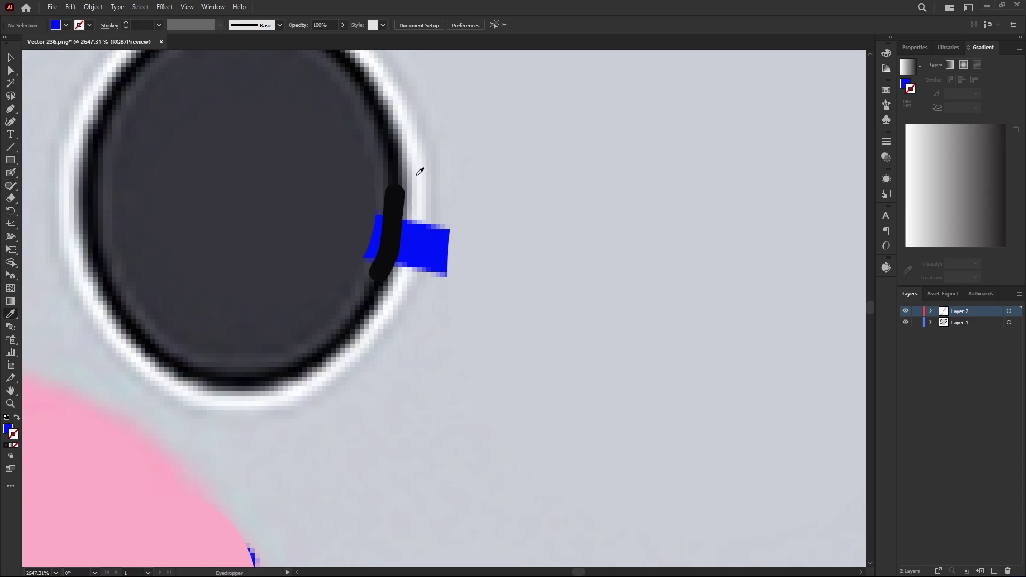
pyautogui.click(419, 172)
pyautogui.hotkey('shift', 'b')
pyautogui.moveTo(415, 214); pyautogui.dragTo(405, 263)
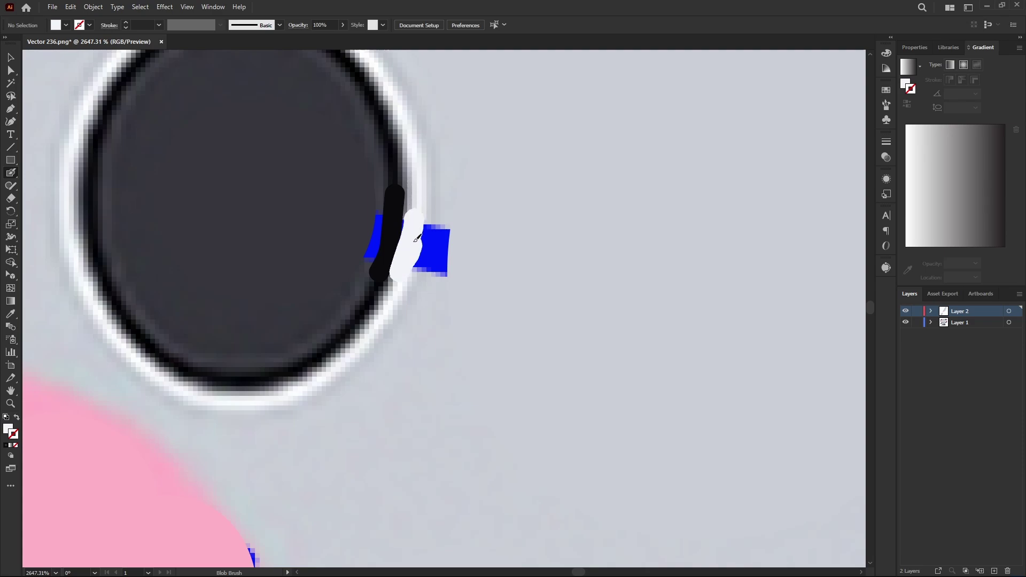
# Step: Recolour the left and right blue patches beside the eye to grey
pyautogui.hotkey('shift', 'x')
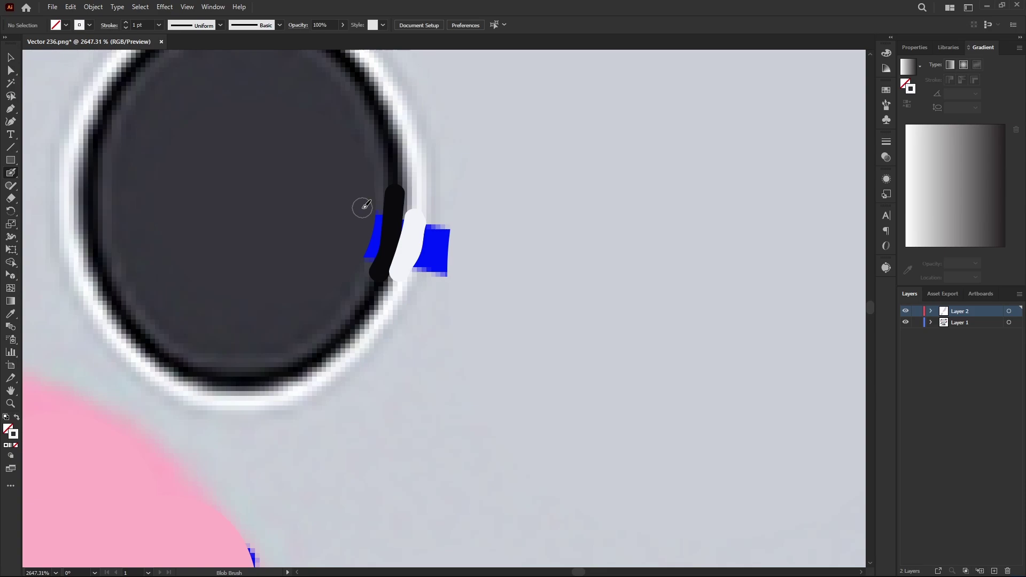
pyautogui.press('i')
pyautogui.keyDown('alt'); pyautogui.click(369, 215); pyautogui.keyUp('alt')
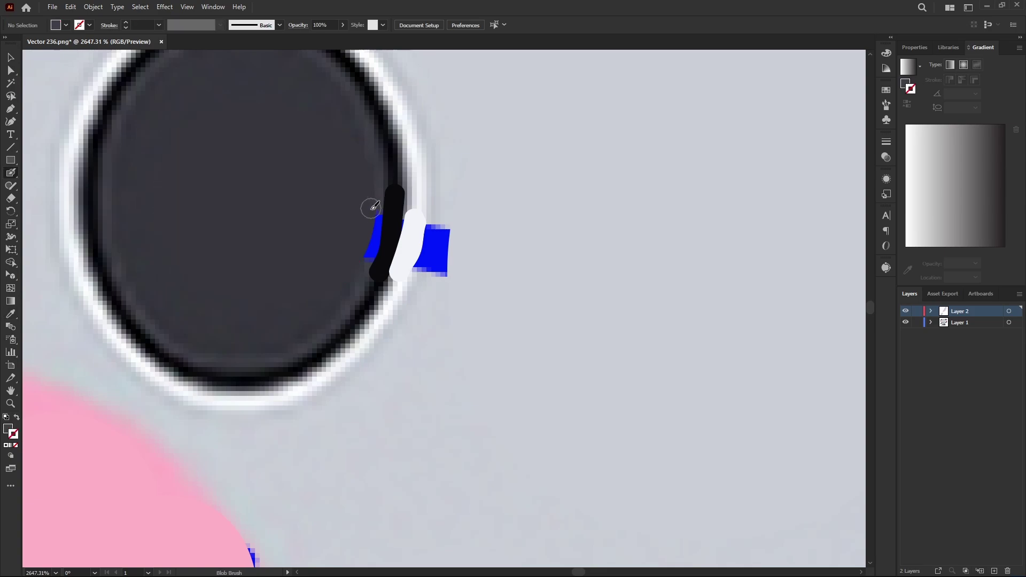
pyautogui.keyDown('alt'); pyautogui.click(444, 227); pyautogui.keyUp('alt')
pyautogui.hotkey('shift', 'b')
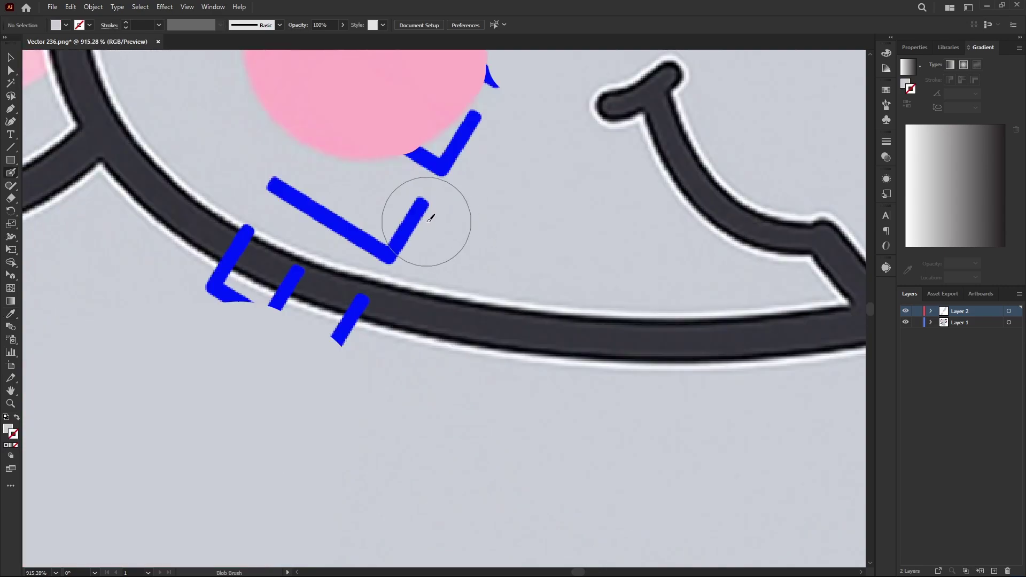
pyautogui.hotkey('ctrl', 'z')
pyautogui.hotkey('ctrl', 'z')
# Step: Sample the outline's dark grey and paint it over the last blue marks along the outline
pyautogui.scroll(5, 417, 251)
pyautogui.hscroll(2, 418, 252)
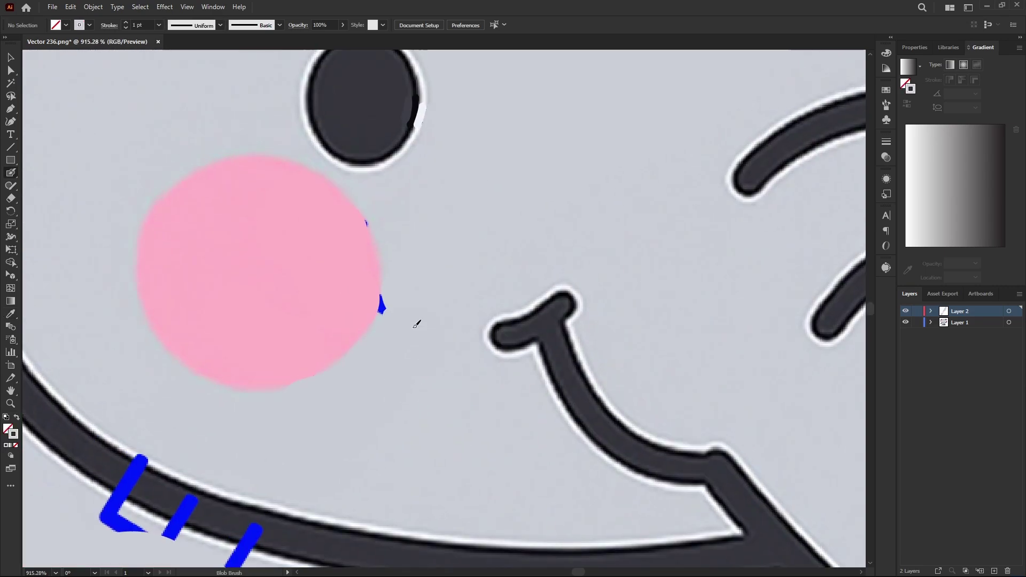
pyautogui.hotkey('ctrl', 'z')
pyautogui.hscroll(-2, 460, 288)
pyautogui.press('i')
pyautogui.scroll(-2, 397, 446)
pyautogui.hscroll(-1, 397, 447)
pyautogui.click(397, 447)
pyautogui.hotkey('shift', 'b')
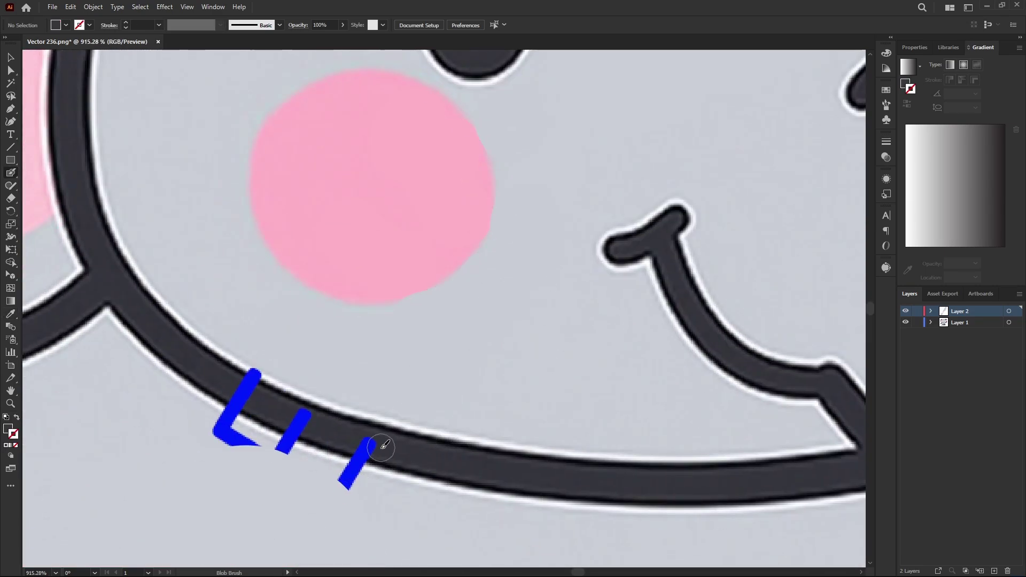
pyautogui.moveTo(375, 447)
pyautogui.mouseDown()
pyautogui.moveTo(241, 381)
pyautogui.moveTo(310, 423)
pyautogui.moveTo(238, 394)
pyautogui.moveTo(249, 388)
pyautogui.moveTo(216, 440)
pyautogui.moveTo(212, 422)
pyautogui.moveTo(354, 482)
pyautogui.moveTo(229, 417)
pyautogui.mouseUp()
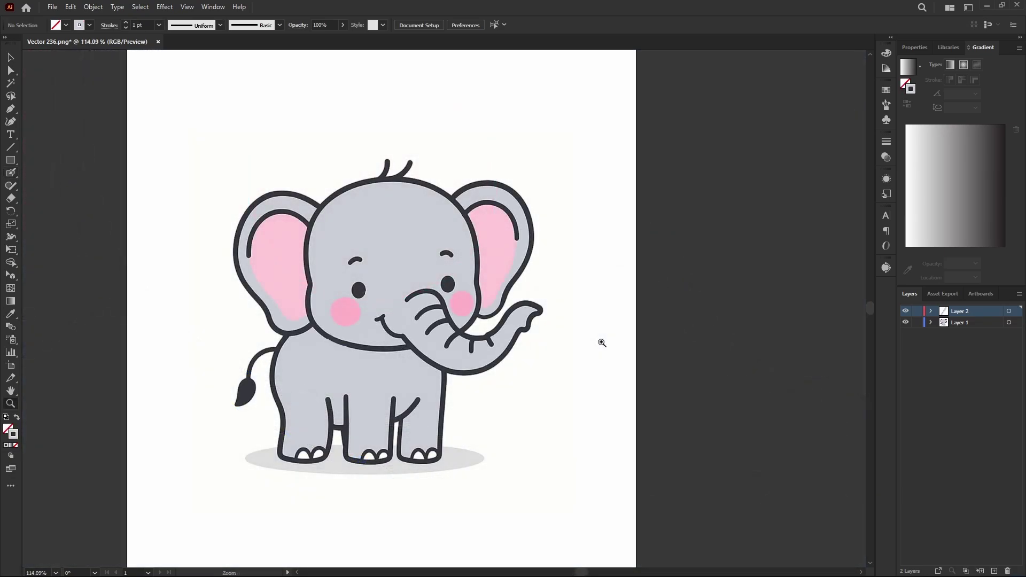